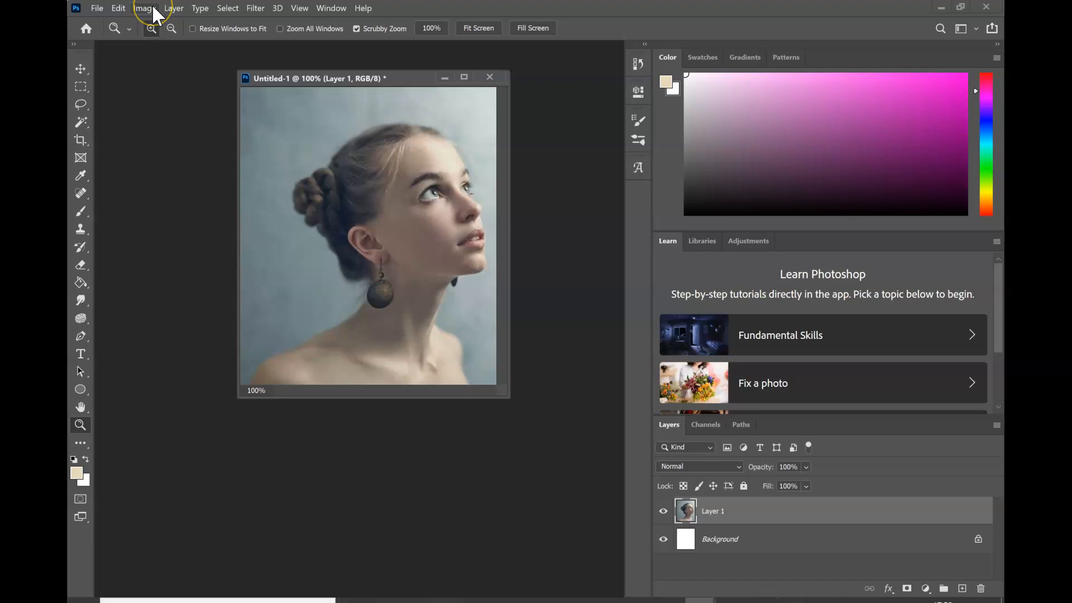
Step: Convert the portrait on Layer 1 to black and white with the Default preset of the Black & White adjustment
left_click(149, 7)
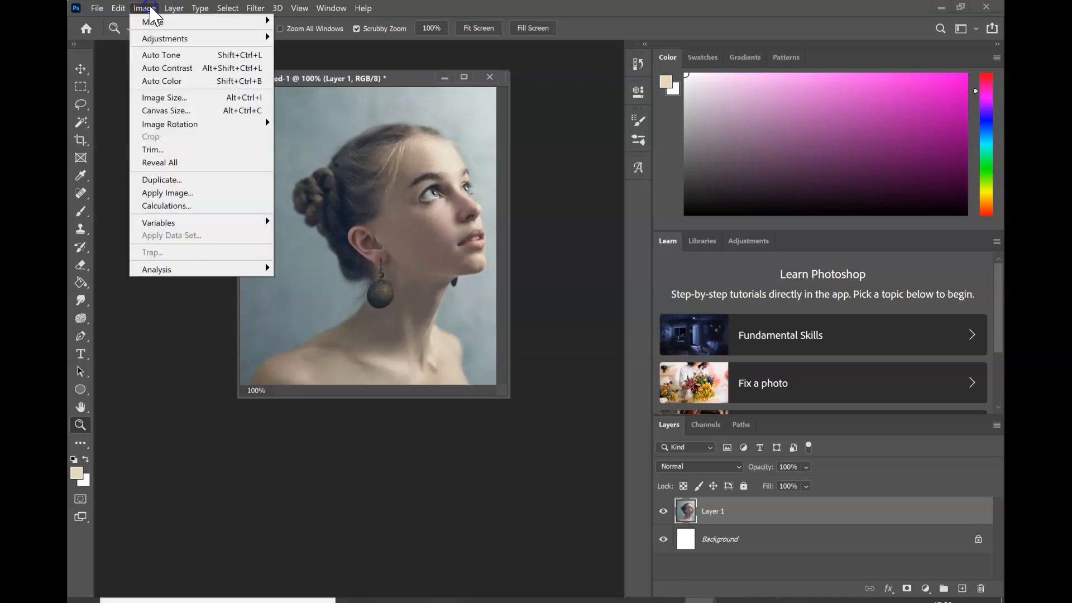
mouse_move(167, 39)
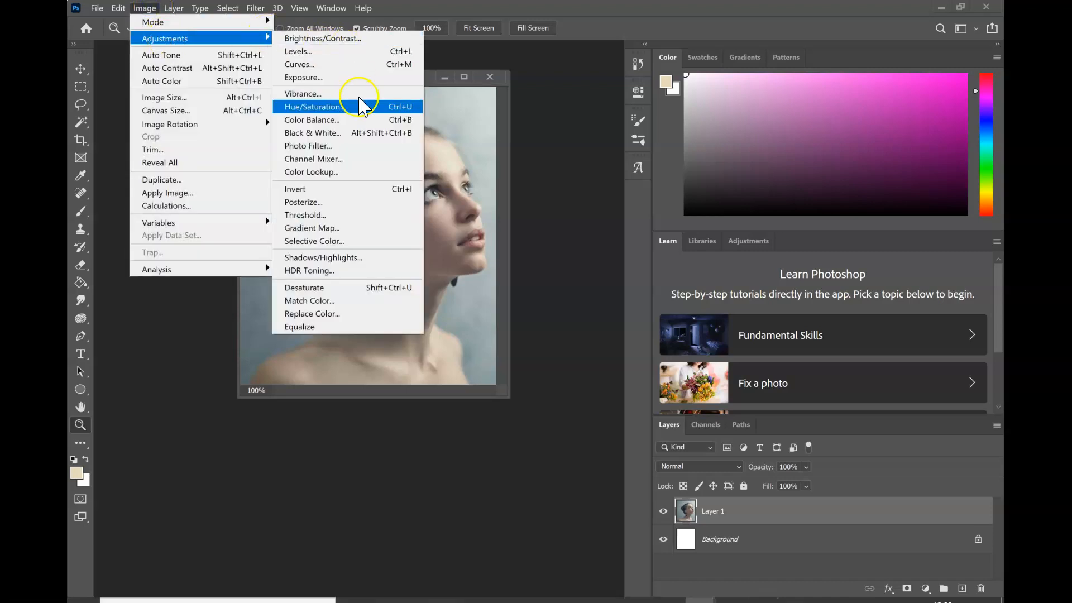
left_click(334, 140)
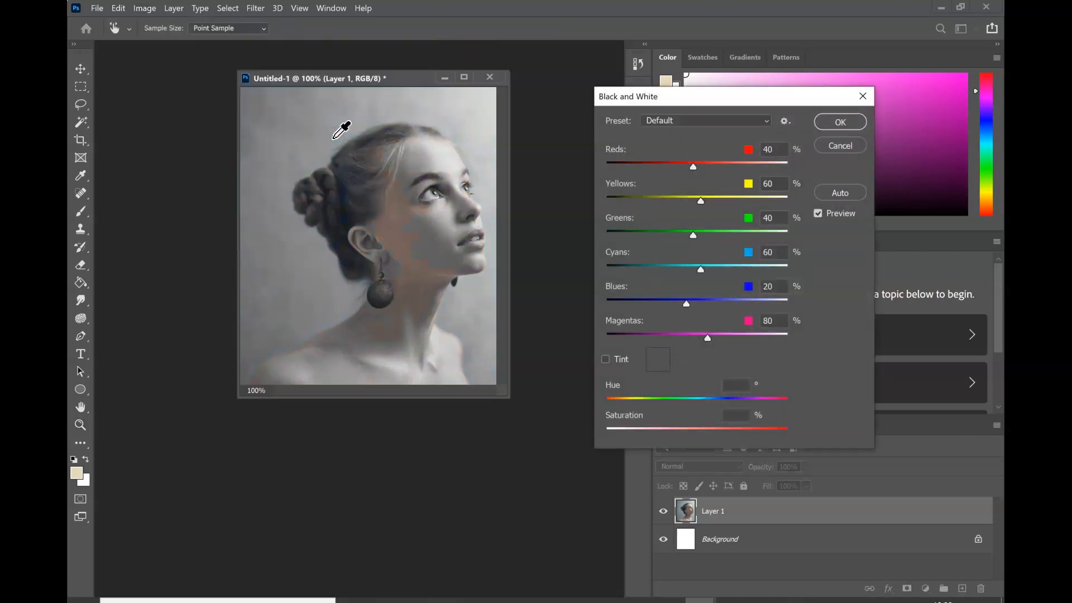
left_click(841, 122)
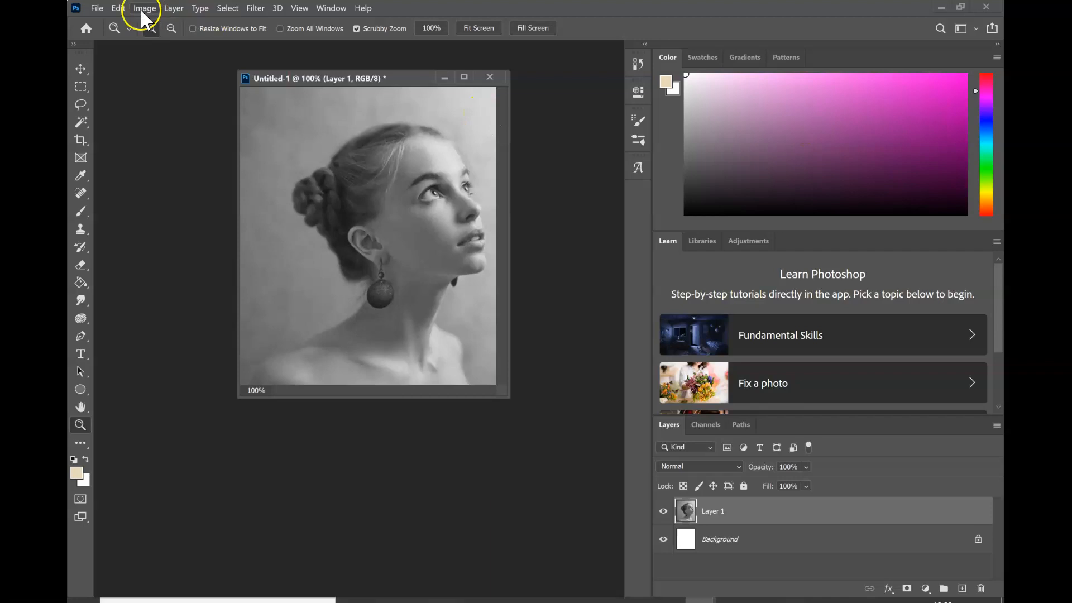
Step: Apply a Brightness/Contrast adjustment to the portrait with brightness -8 and contrast 92
left_click(145, 8)
mouse_move(150, 39)
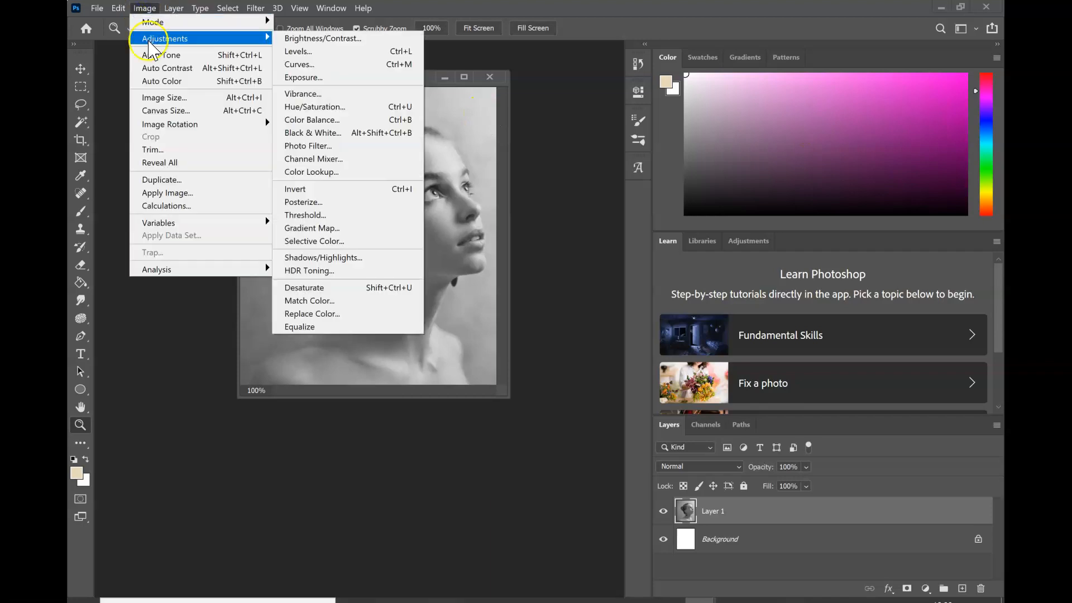
left_click(315, 41)
left_click_drag(675, 139, 738, 170)
left_click_drag(696, 139, 673, 137)
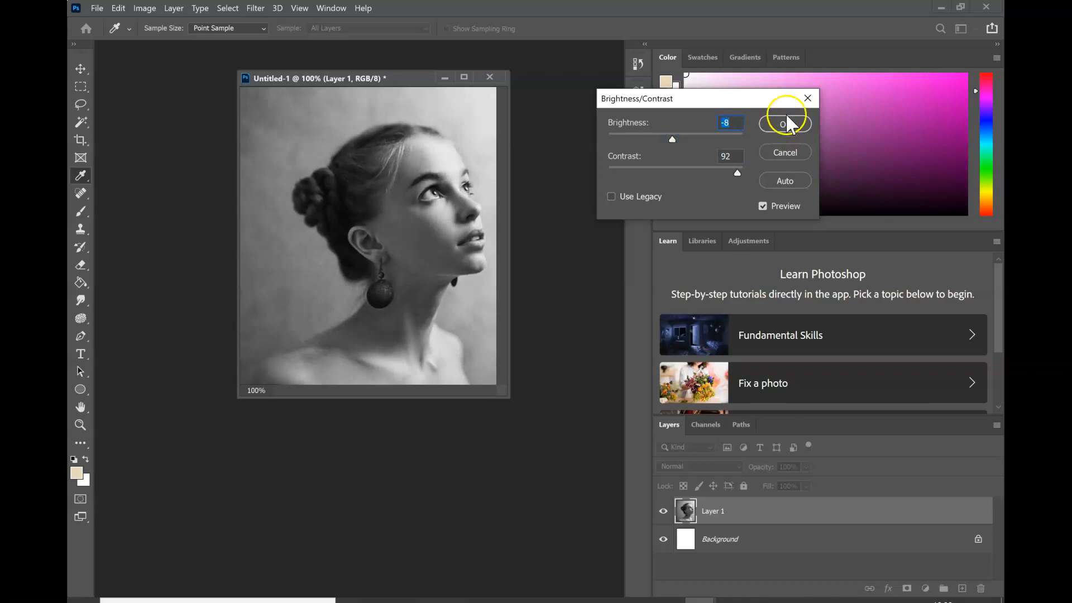
left_click(783, 126)
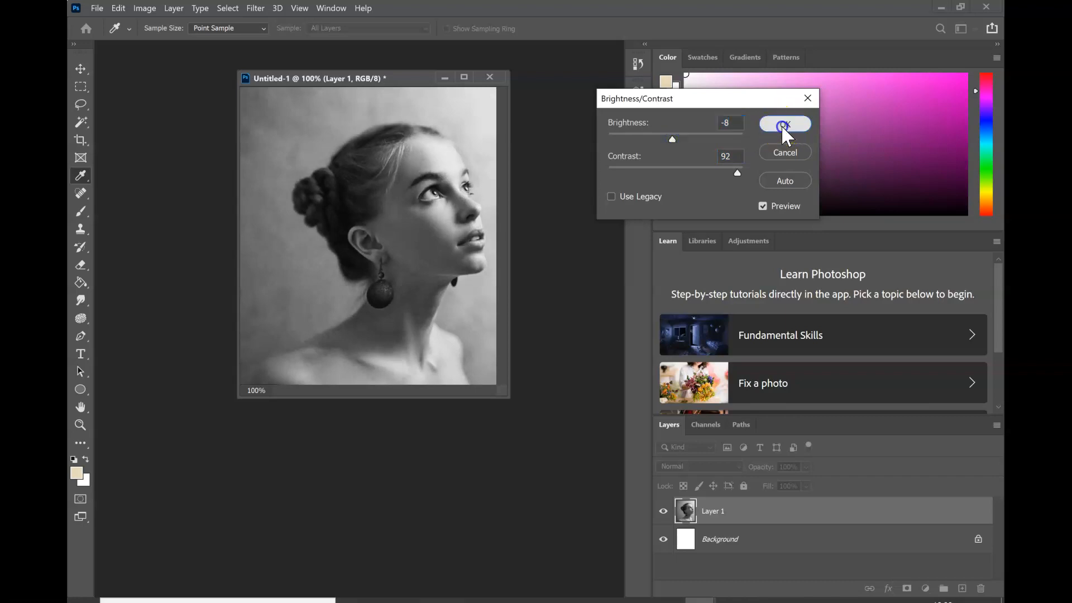
key("z")
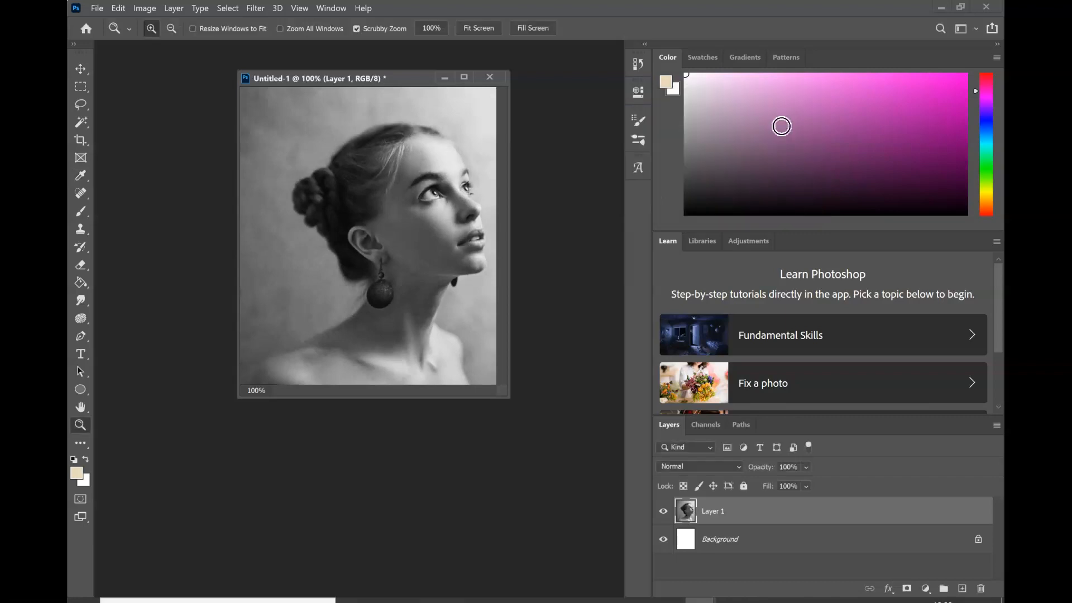
Step: Start a Curves adjustment on the portrait and shape an S-curve with points at input 150, output 207 and input 87, output 66
double_click(146, 13)
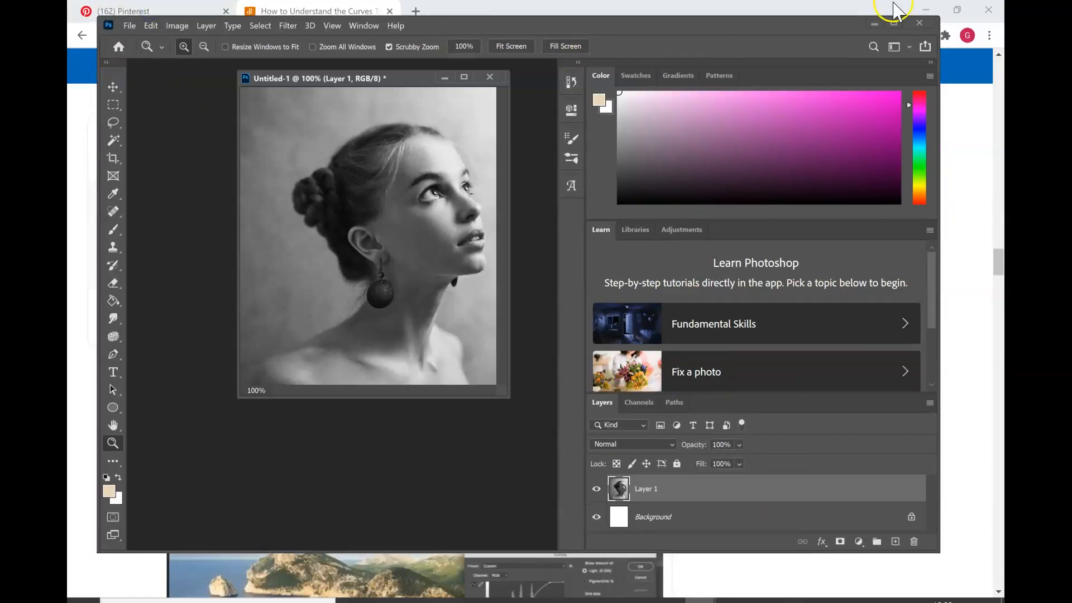
left_click(894, 23)
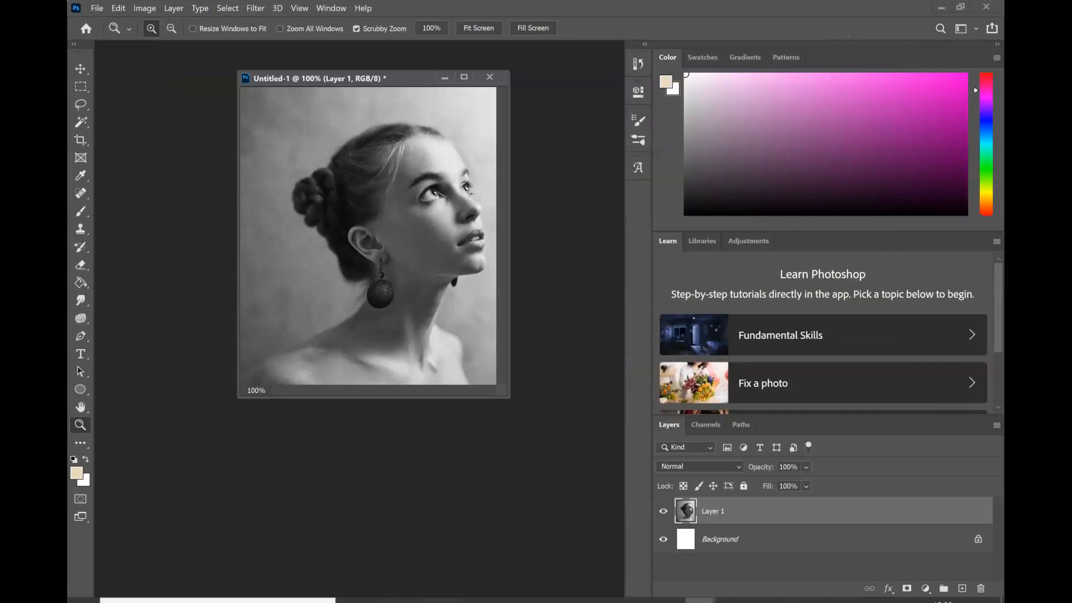
left_click(151, 7)
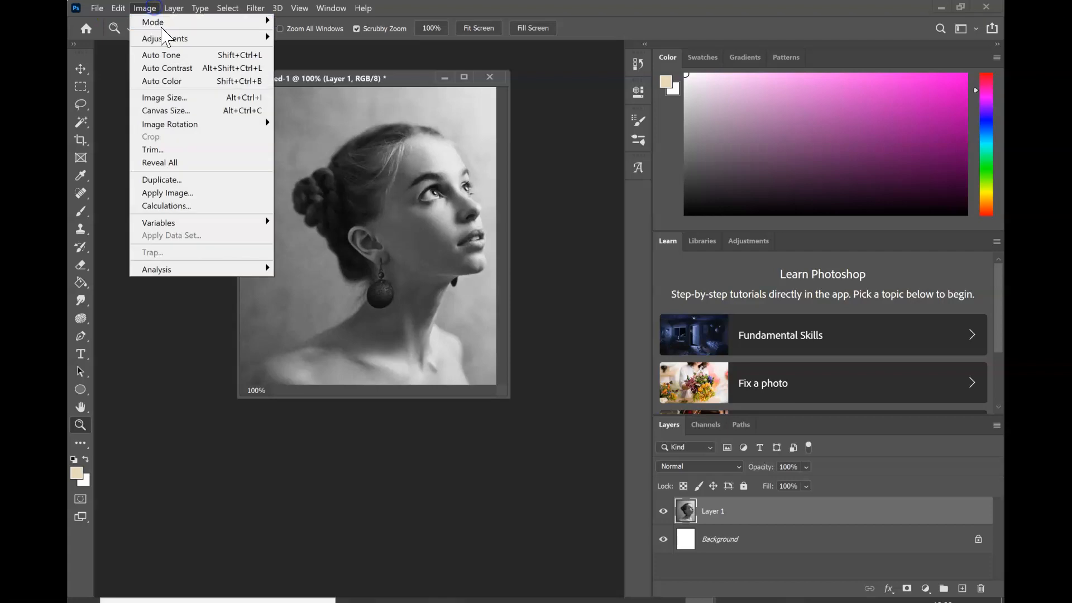
mouse_move(165, 40)
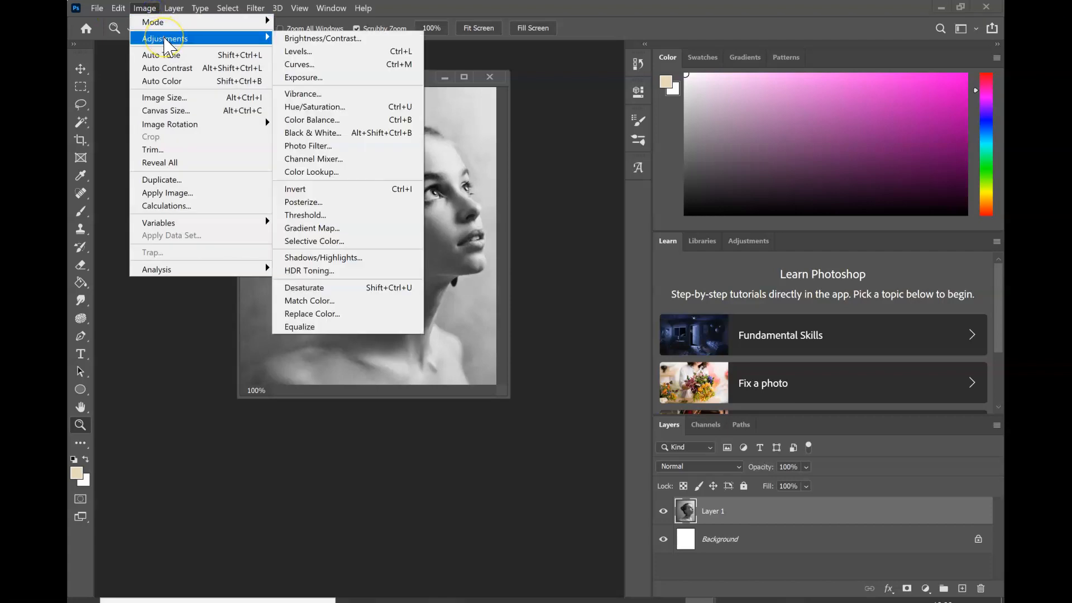
left_click(304, 66)
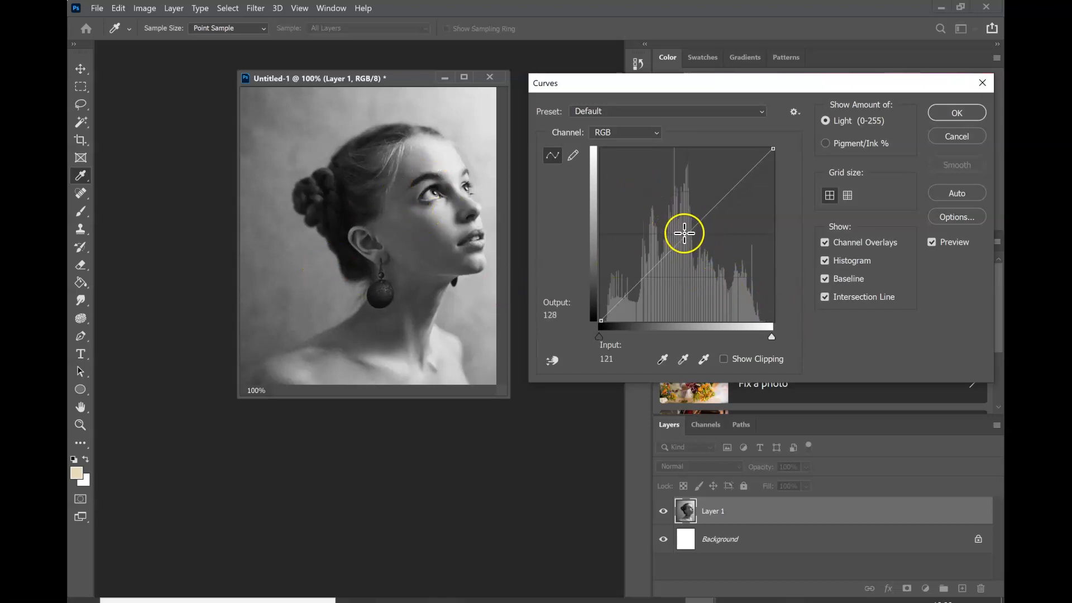
left_click_drag(686, 238, 656, 221)
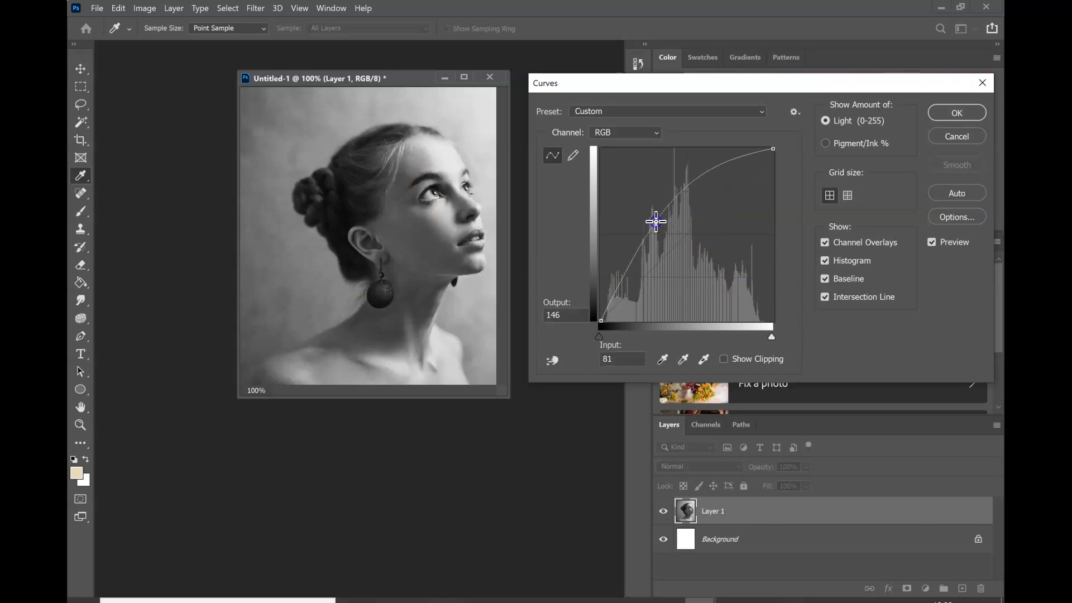
mouse_move(711, 187)
left_mouse_down()
mouse_move(718, 182)
mouse_move(703, 179)
left_mouse_up()
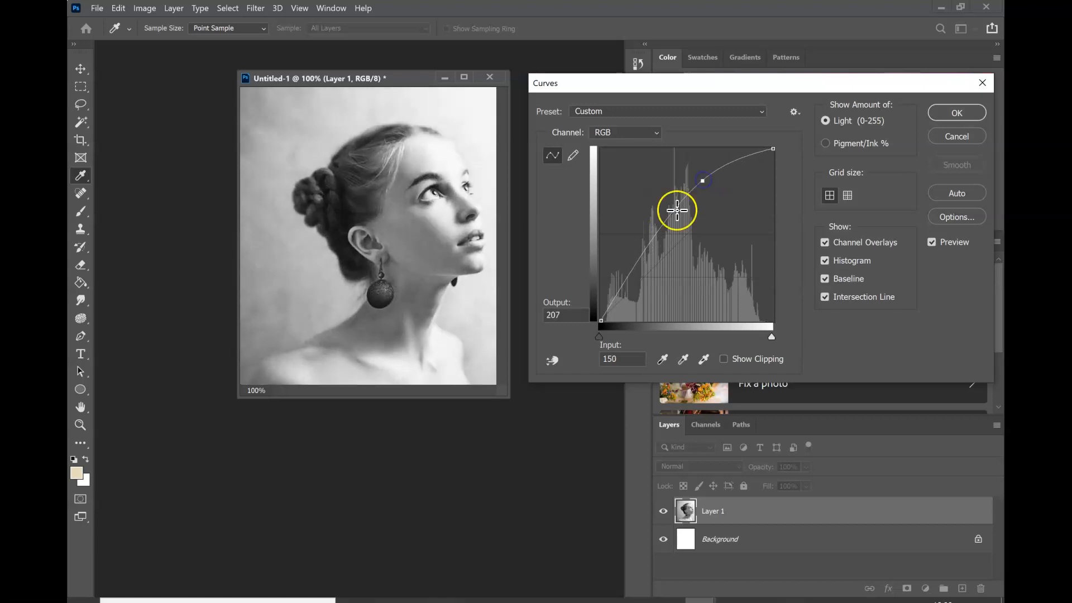
left_click_drag(639, 258, 661, 275)
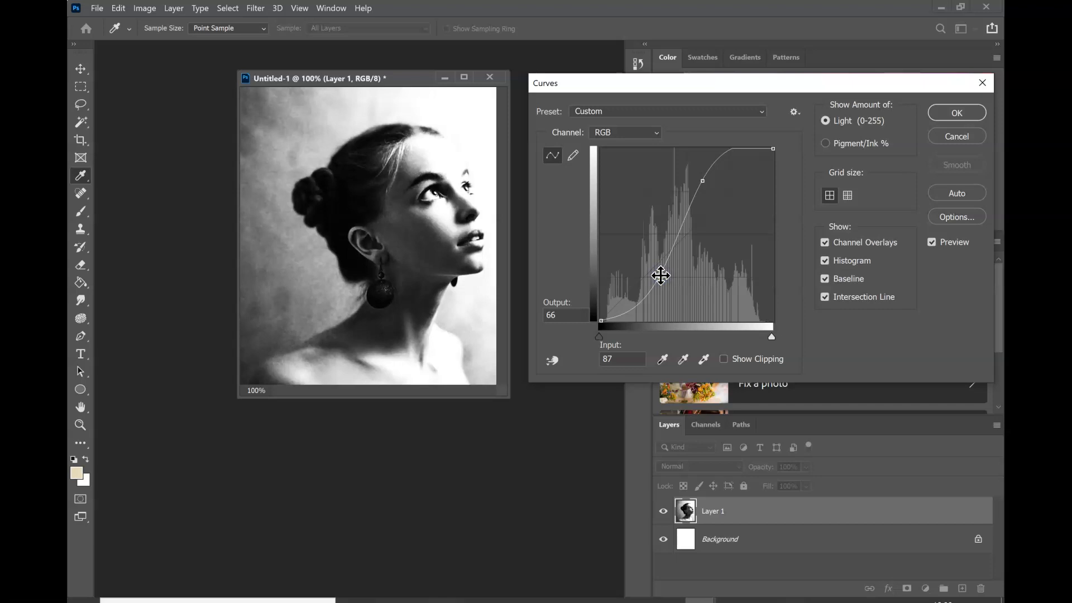
Step: Raise the curve's black point to input 4, output 64, lower the highlight point to input 146, output 185, and apply the Curves adjustment
left_click(601, 319)
left_click_drag(601, 318, 604, 273)
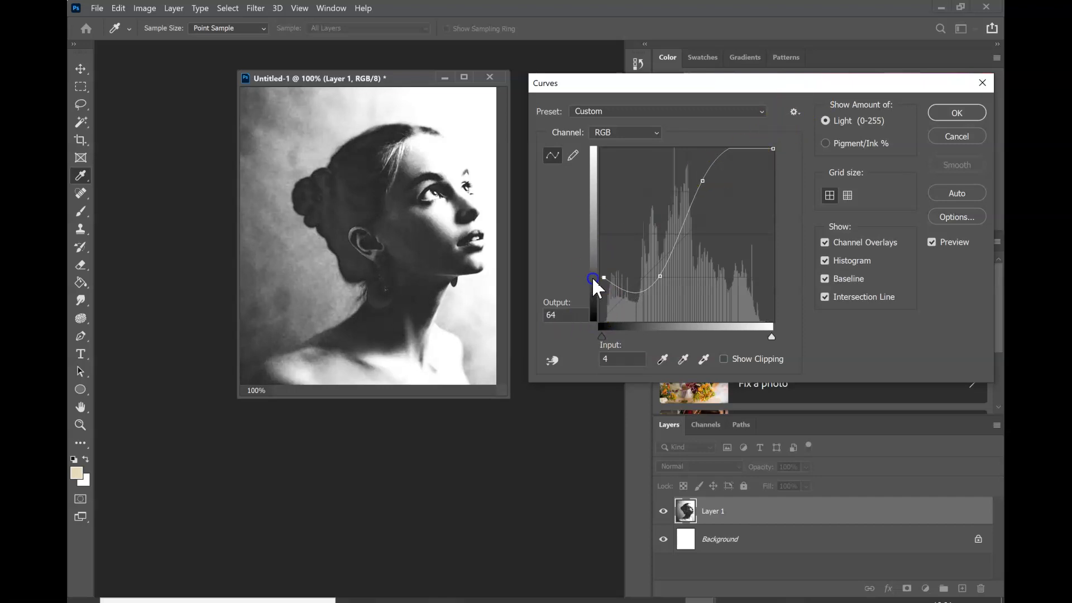
mouse_move(702, 181)
left_mouse_down()
mouse_move(719, 208)
mouse_move(701, 196)
left_mouse_up()
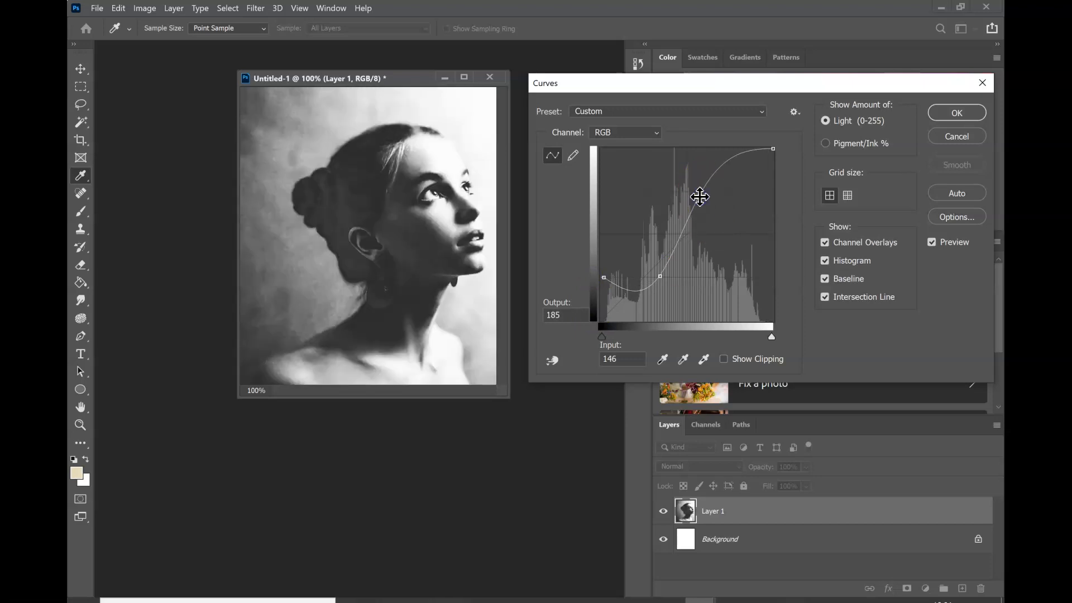
left_click(951, 107)
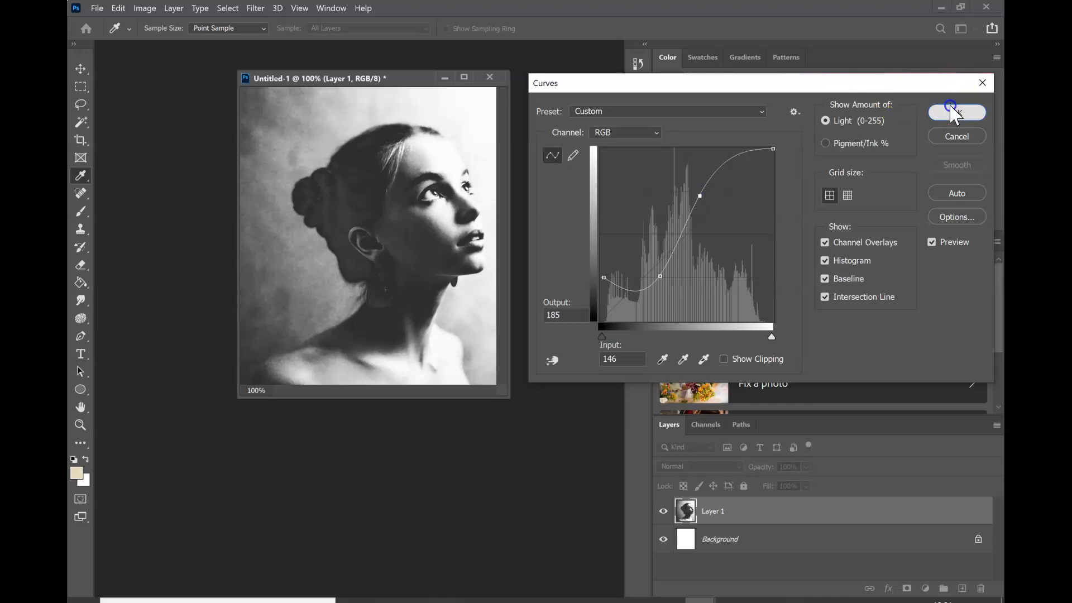
key("z")
Step: Apply an Exposure adjustment to the portrait with exposure -1.08 and gamma correction 1.03
left_click_drag(393, 79, 484, 74)
left_click(145, 8)
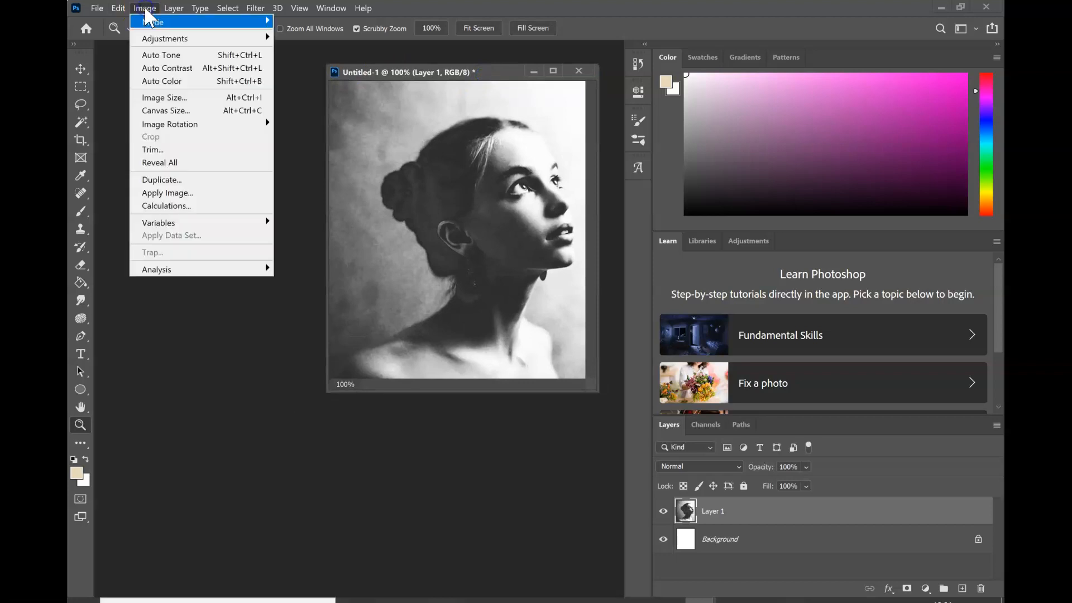
mouse_move(152, 39)
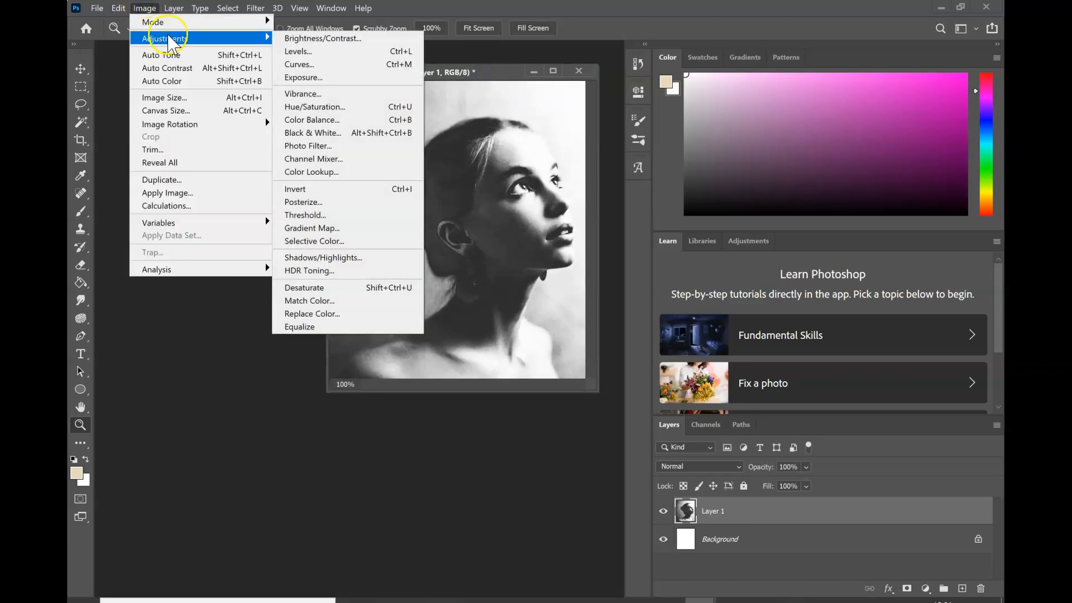
left_click(294, 77)
mouse_move(677, 184)
left_mouse_down()
mouse_move(691, 182)
mouse_move(651, 190)
mouse_move(663, 191)
left_mouse_up()
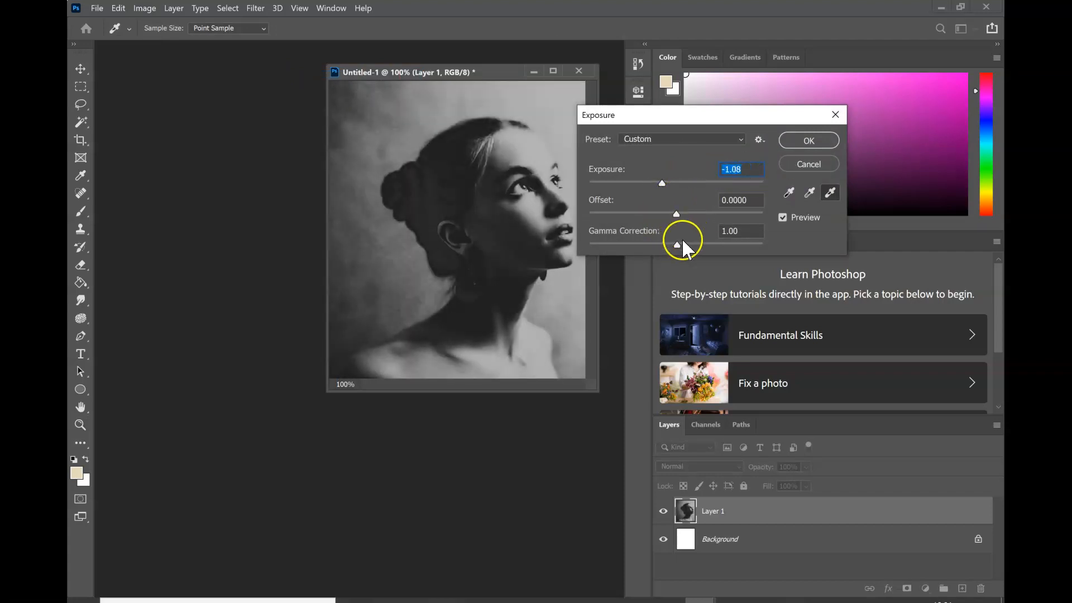
mouse_move(678, 246)
left_mouse_down()
mouse_move(696, 246)
mouse_move(647, 246)
mouse_move(693, 248)
mouse_move(674, 246)
left_mouse_up()
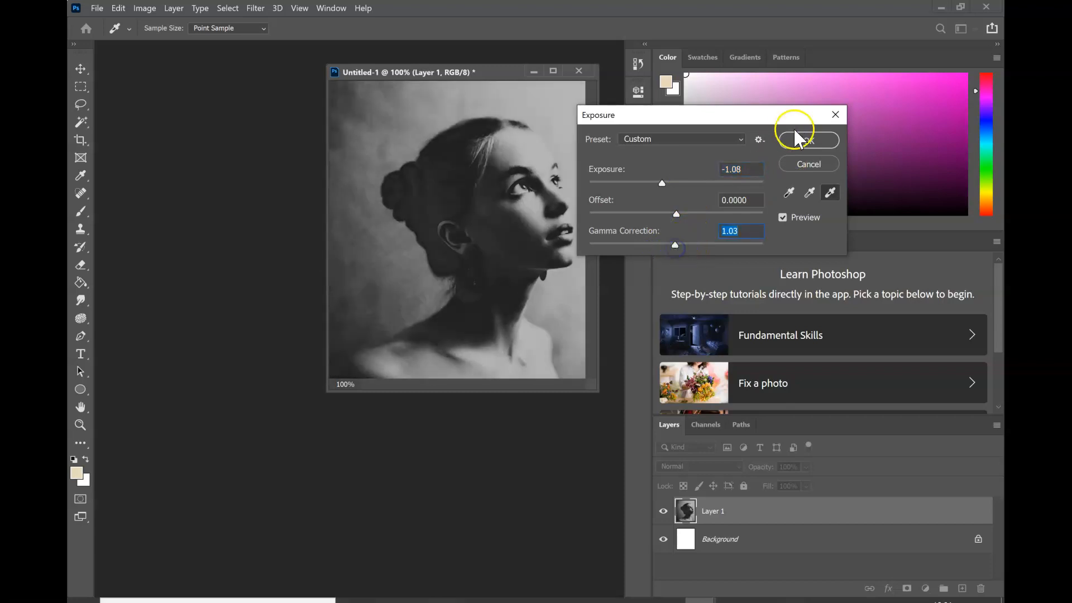
left_click(804, 140)
key("z")
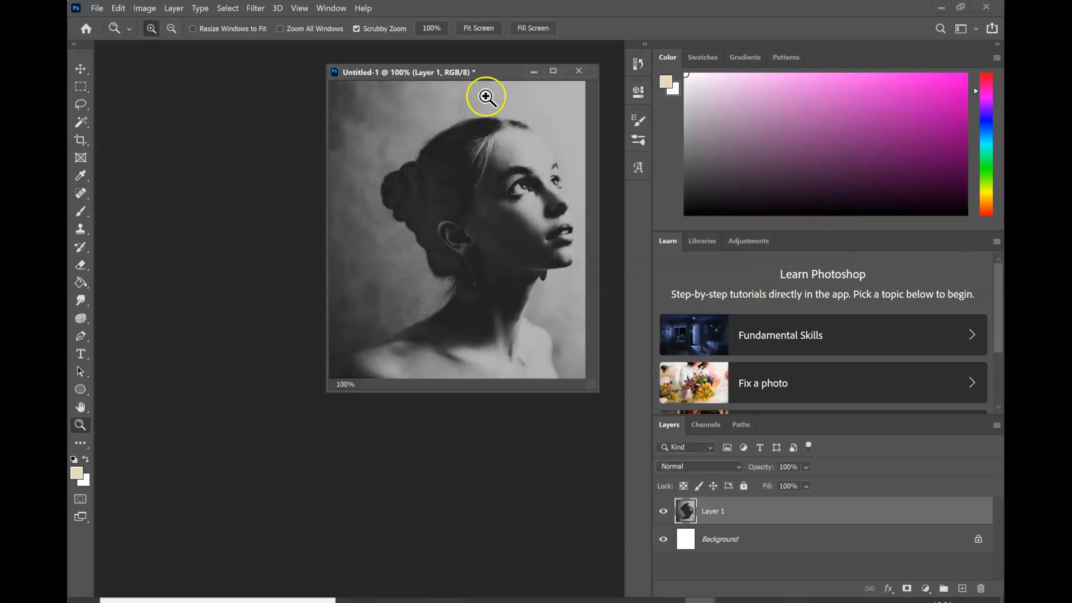
Step: Bring the Untitled-2 document with the skyscraper photo to the front
mouse_move(472, 72)
left_mouse_down()
mouse_move(509, 85)
mouse_move(492, 75)
left_mouse_up()
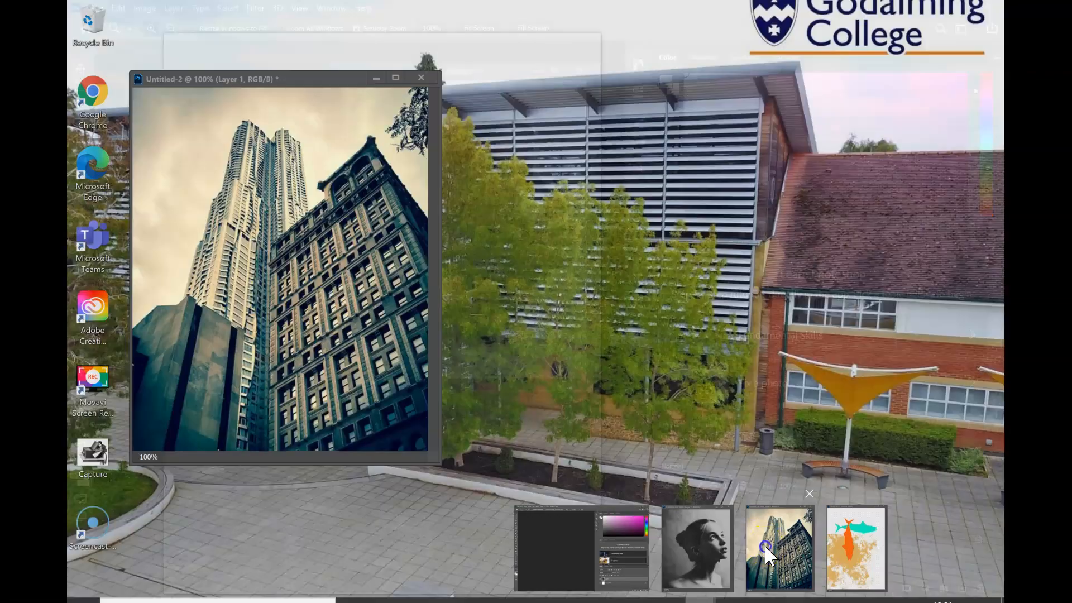
left_click(765, 544)
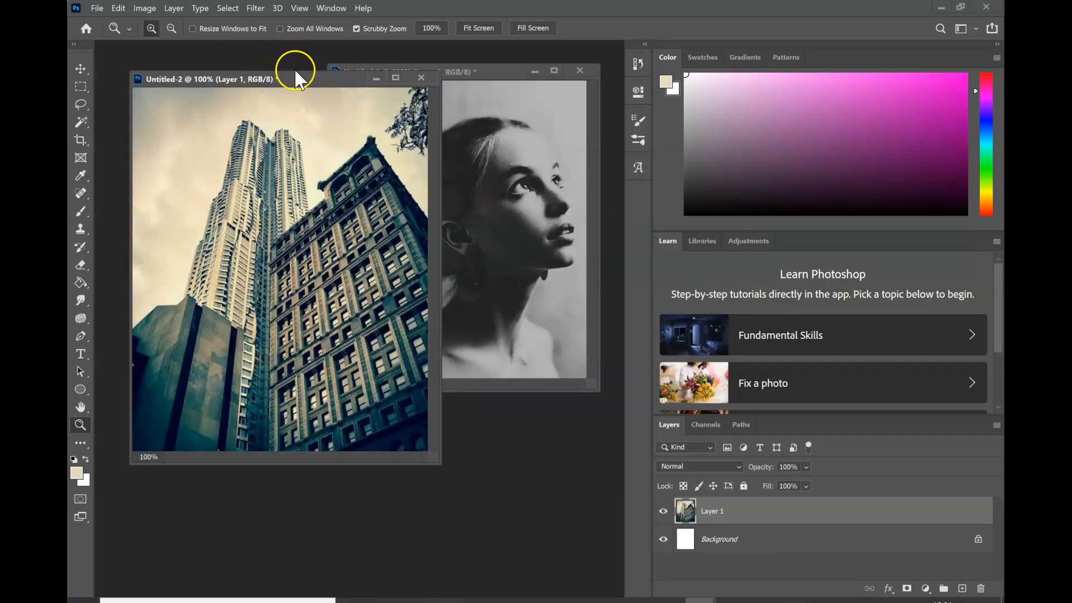
left_click(256, 8)
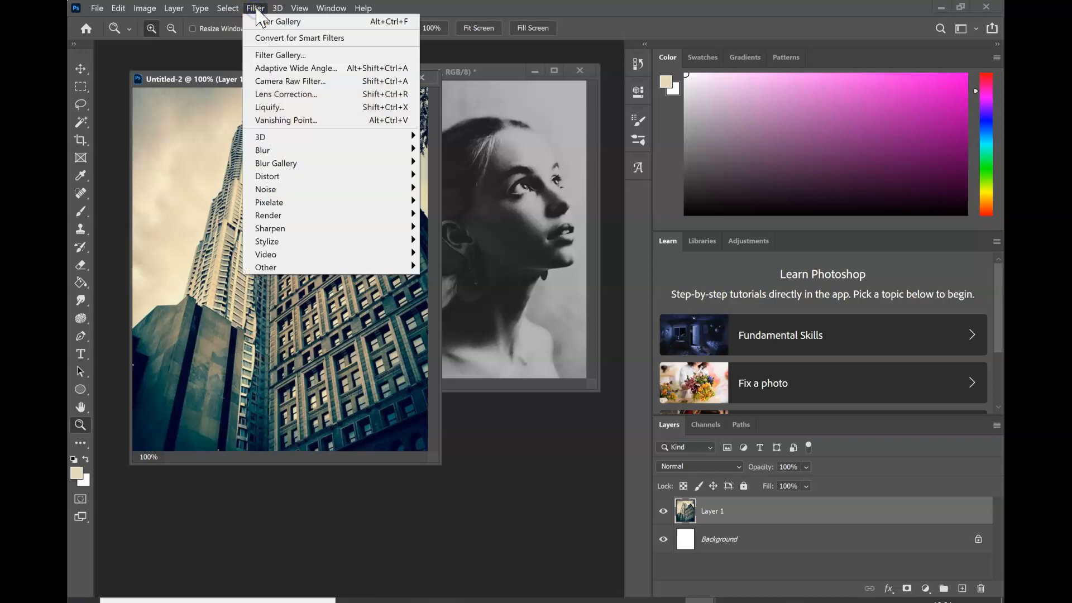
left_click(272, 60)
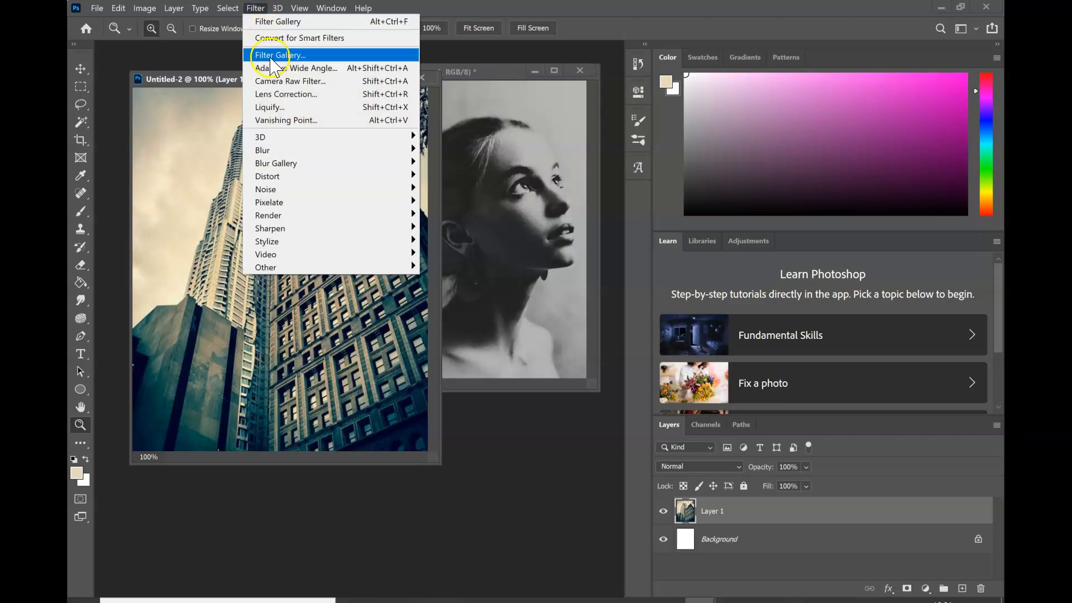
left_click(289, 56)
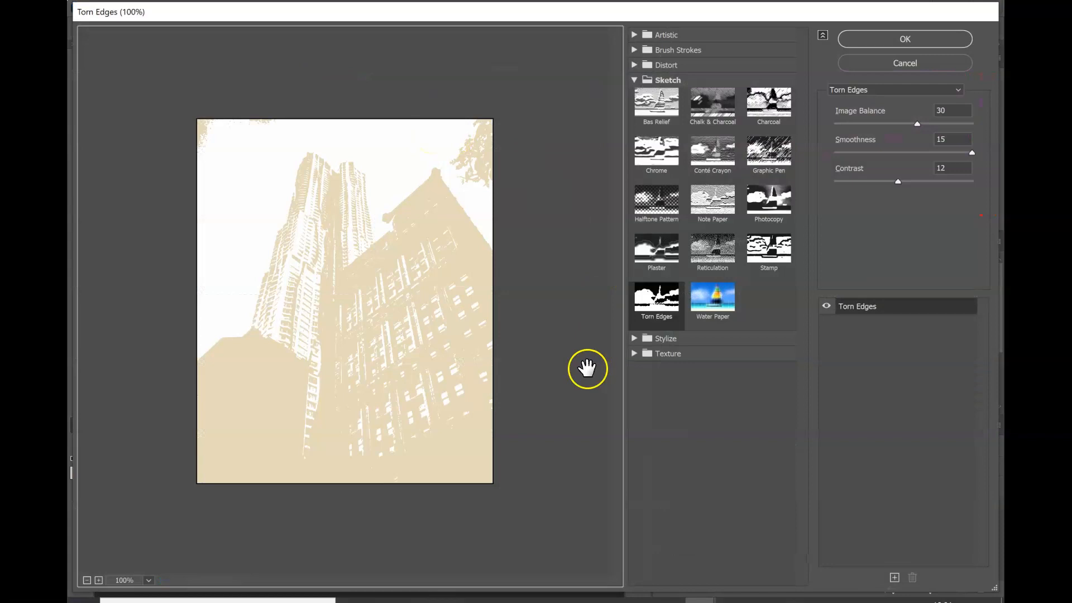
left_click(634, 80)
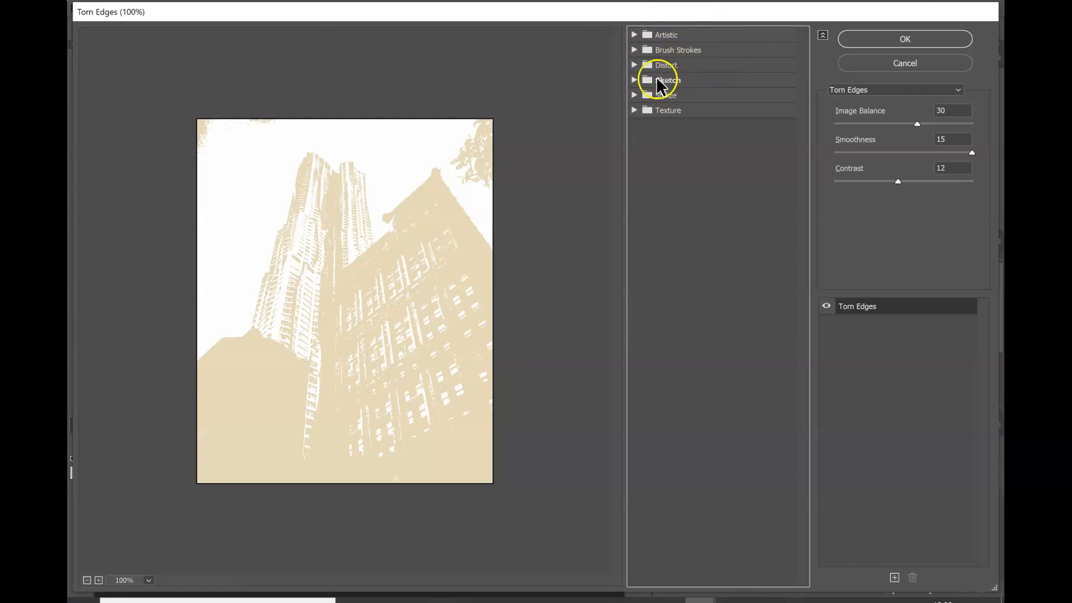
left_click(633, 80)
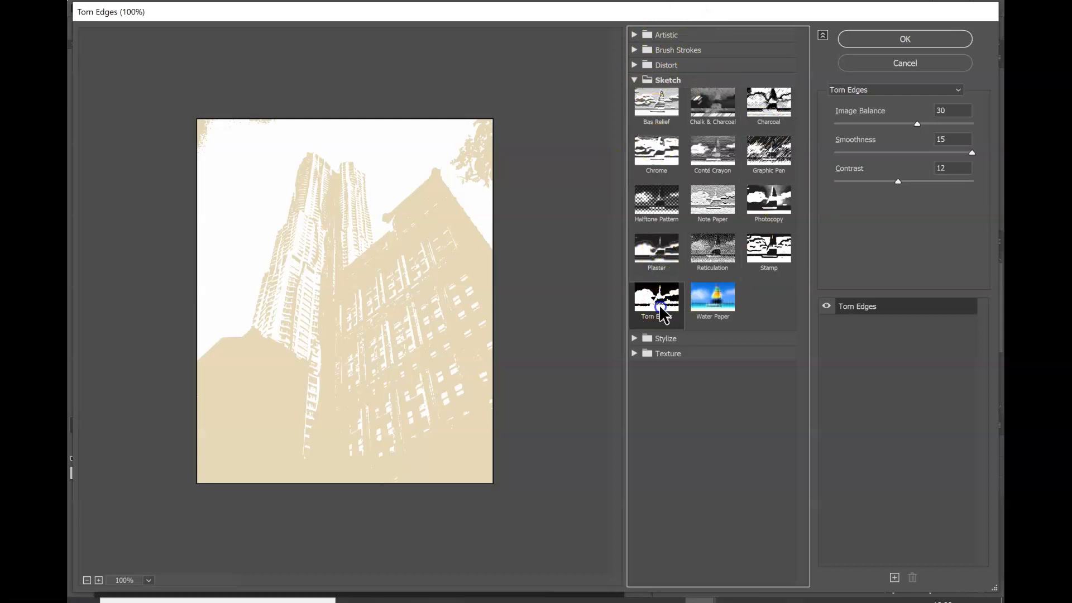
left_click(664, 314)
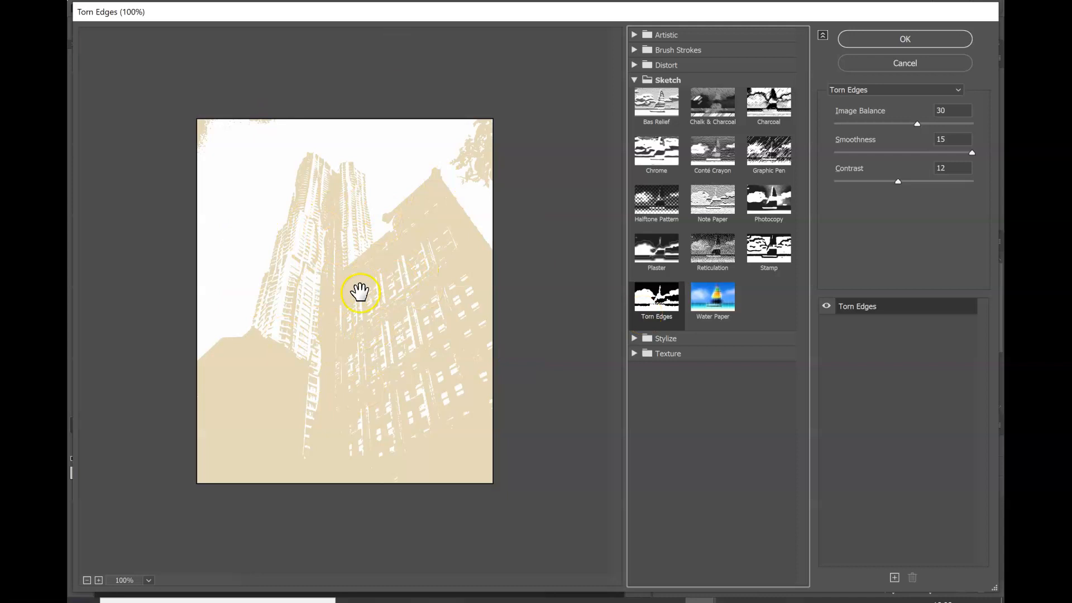
left_click(893, 62)
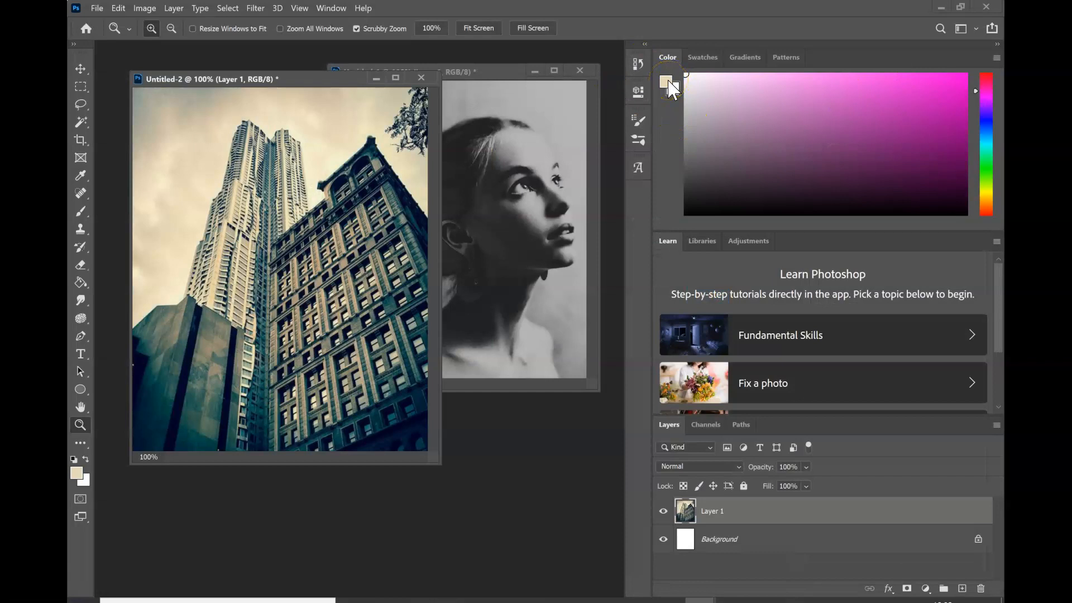
Step: Set the foreground color to near-black 050505 and confirm the background color as near-white fefdfe
left_click(670, 84)
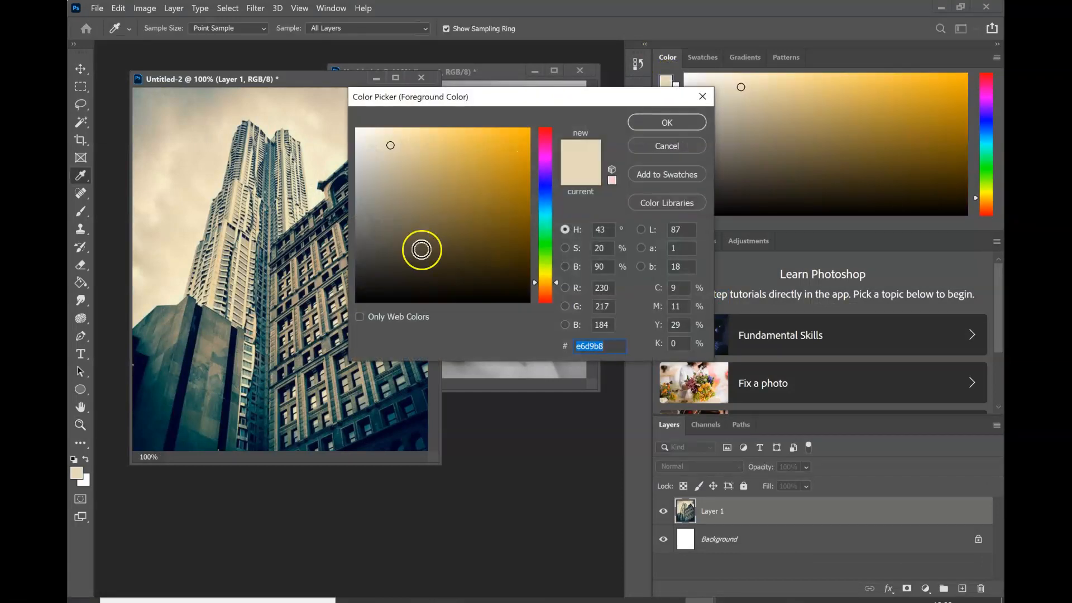
left_click(361, 300)
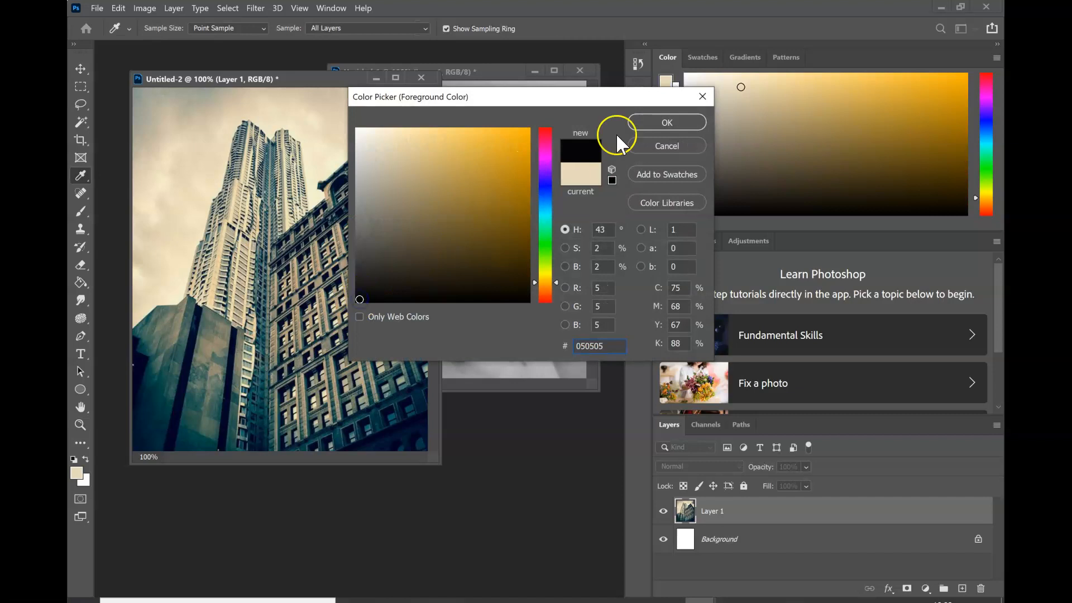
left_click(660, 121)
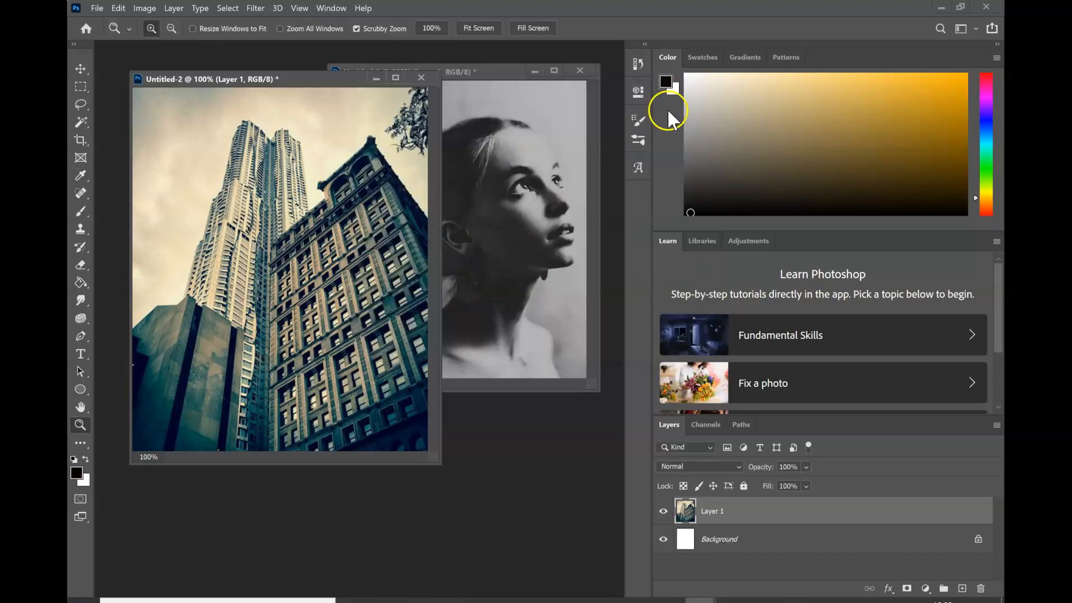
left_click(676, 89)
left_click(675, 90)
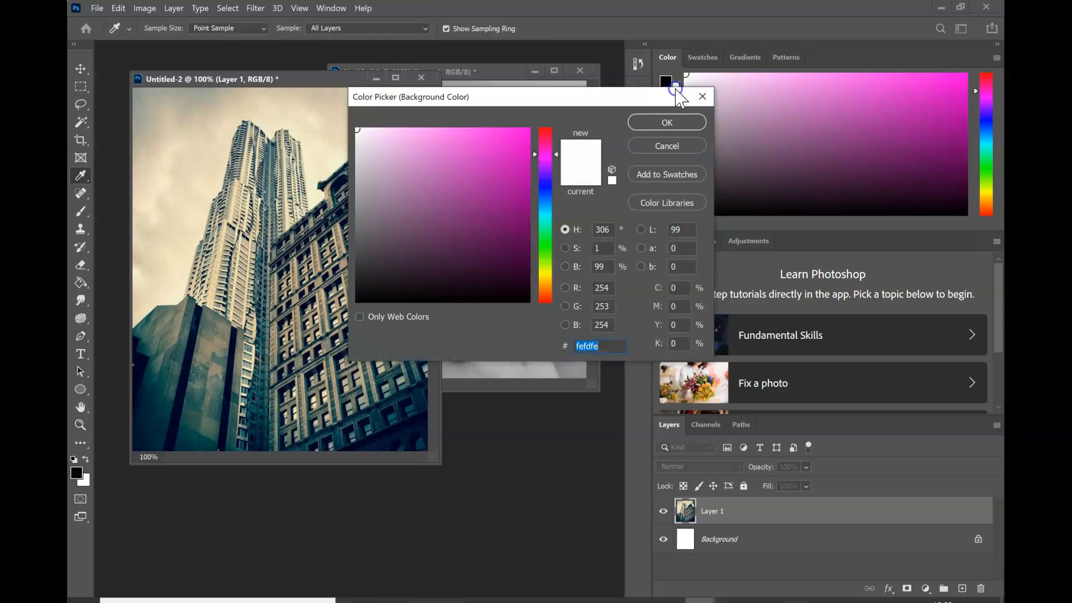
left_click(670, 122)
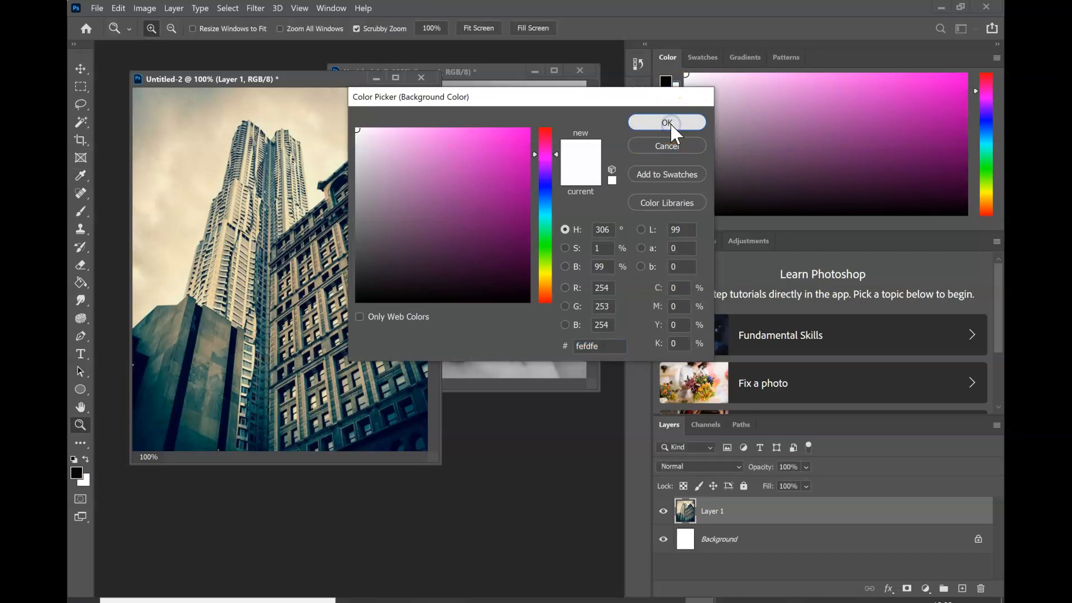
Step: Open the Filter Gallery on the skyscraper photo and set Torn Edges to image balance 26 and contrast 19
left_click(255, 8)
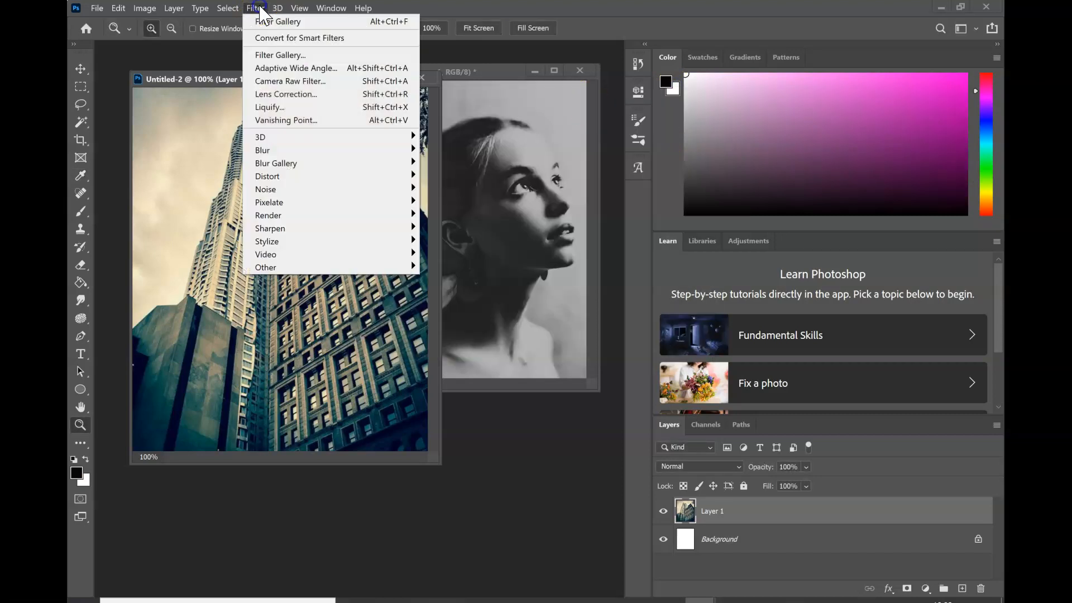
left_click(276, 54)
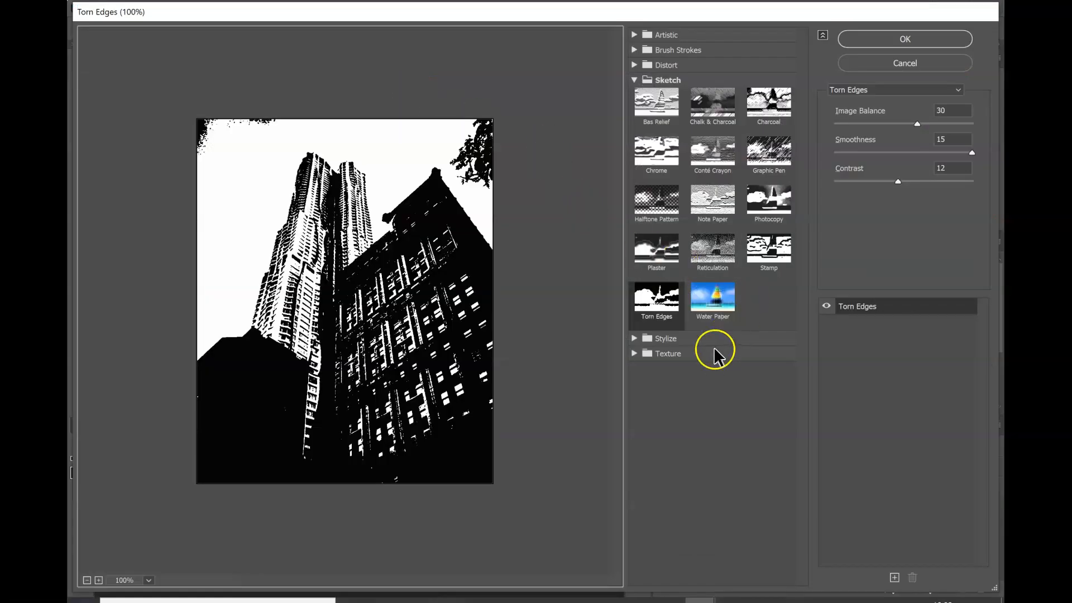
left_click(359, 252)
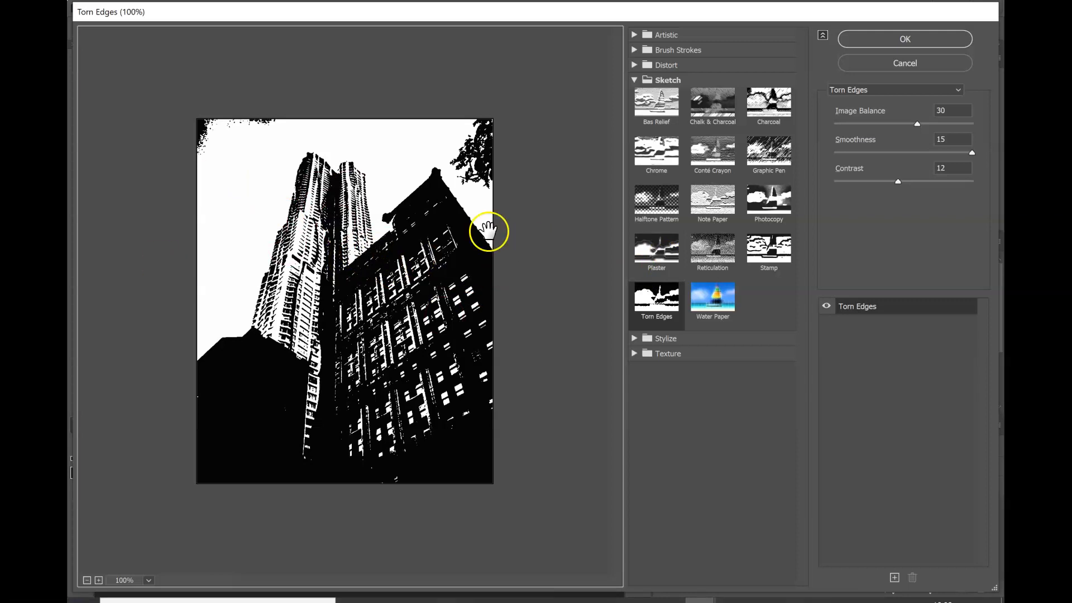
mouse_move(917, 123)
left_mouse_down()
mouse_move(892, 135)
mouse_move(924, 131)
mouse_move(910, 136)
left_mouse_up()
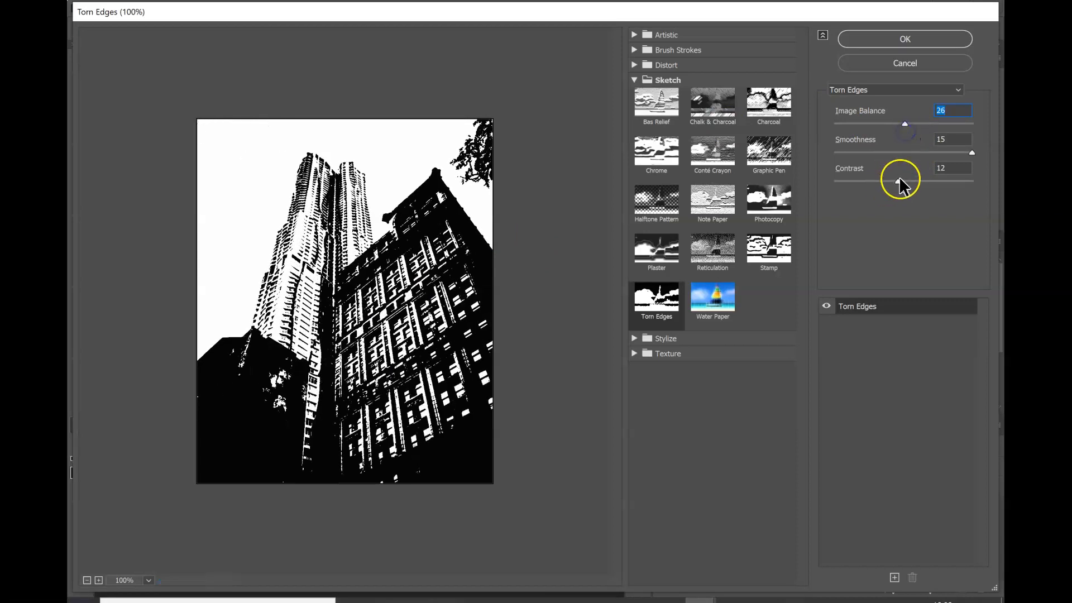
left_click_drag(897, 181, 938, 182)
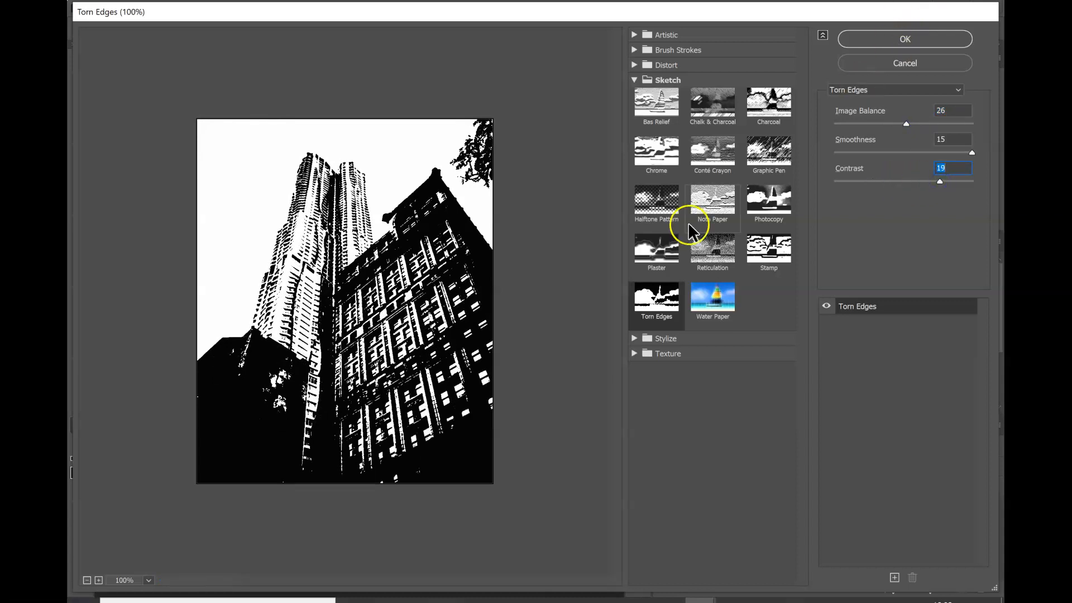
Step: Preview the Photocopy and Stamp sketch effects for comparison, return to Torn Edges and apply it to the skyscraper photo
left_click(776, 194)
left_click(776, 241)
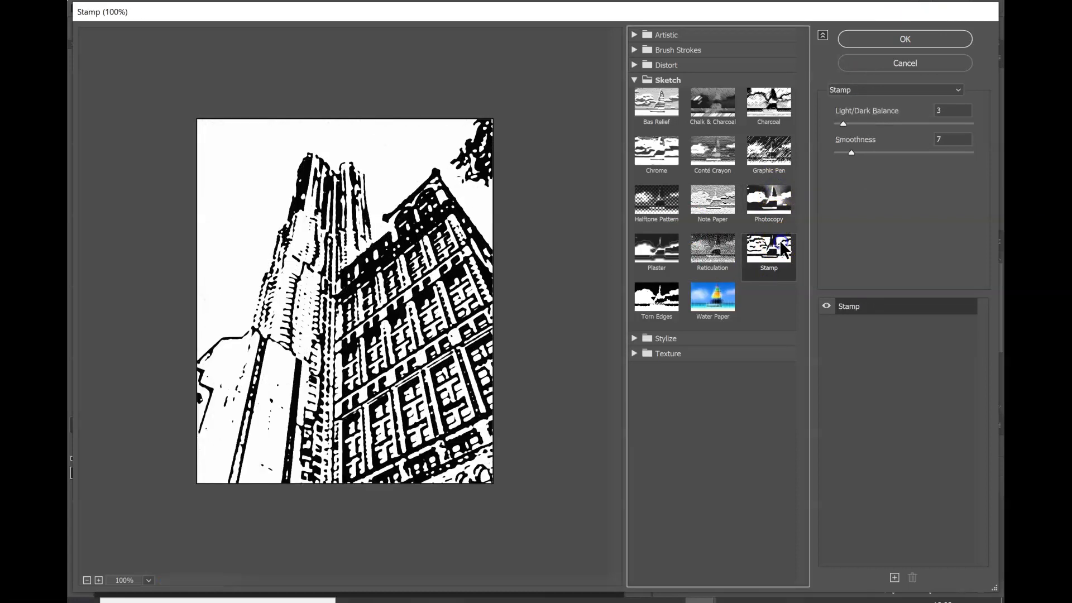
left_click(653, 312)
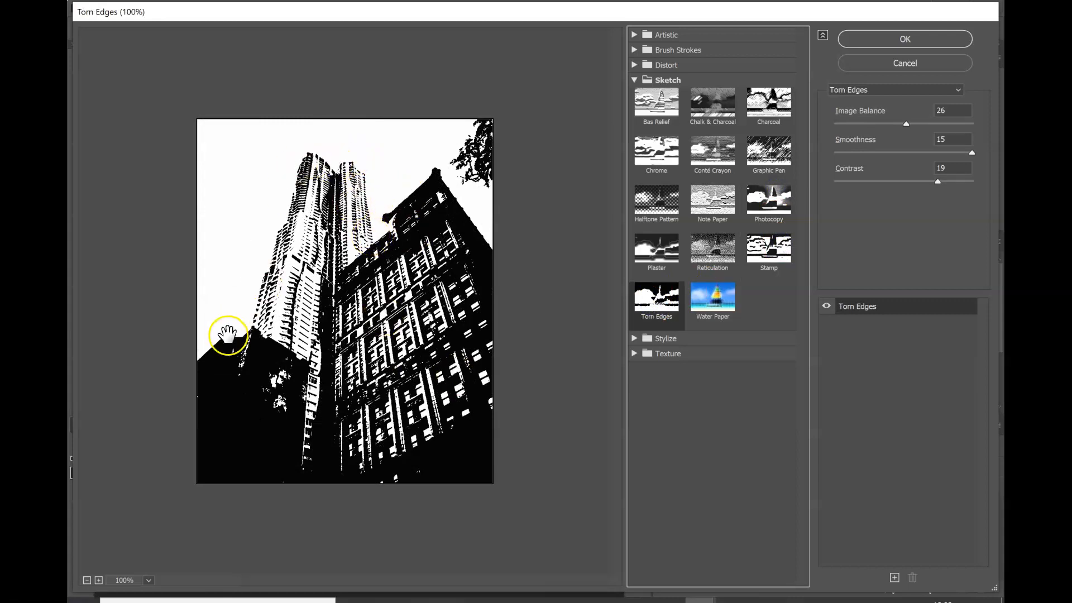
left_click(940, 40)
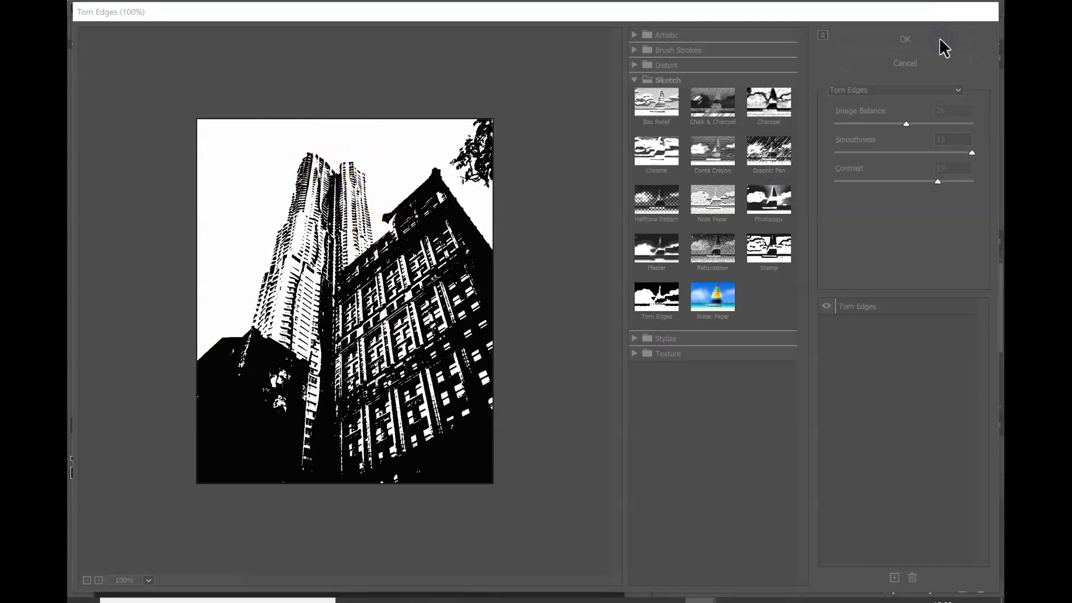